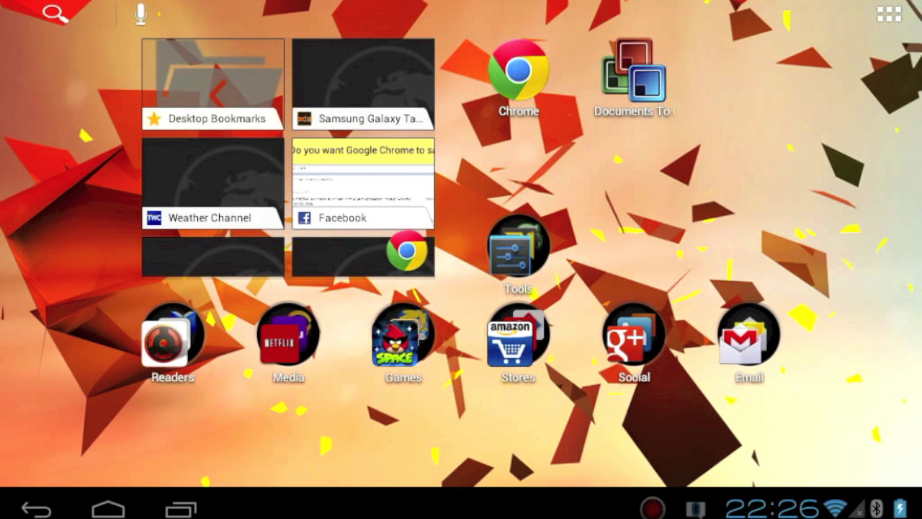
# Switch to Screencast, then open Tablet Talk full screen from its notification
pyautogui.click(181, 509)
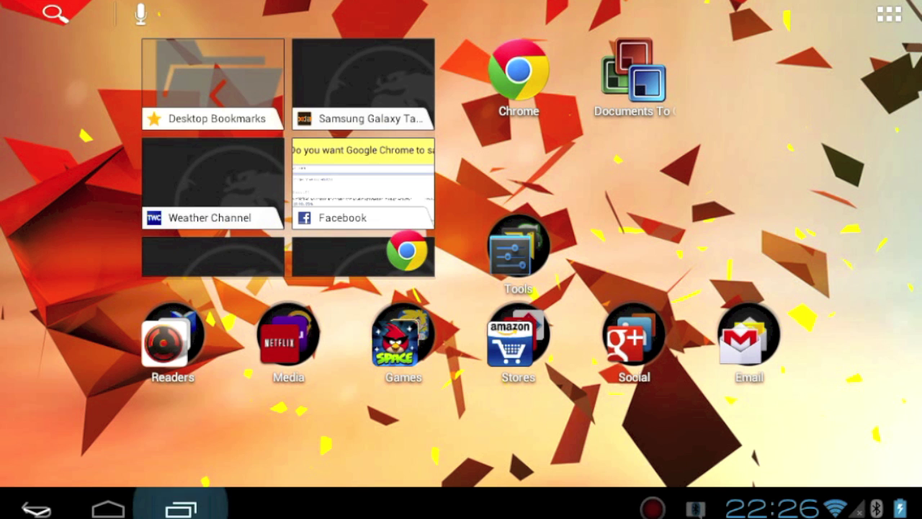
pyautogui.click(224, 423)
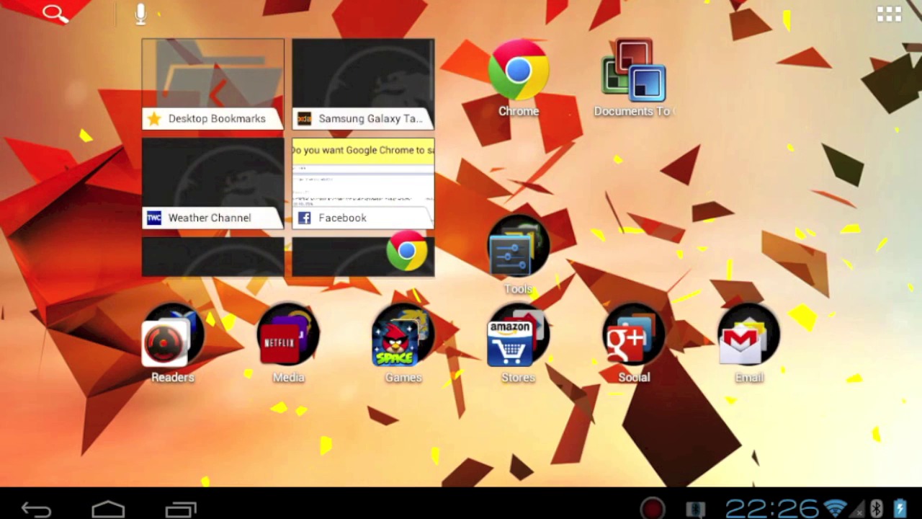
pyautogui.click(771, 509)
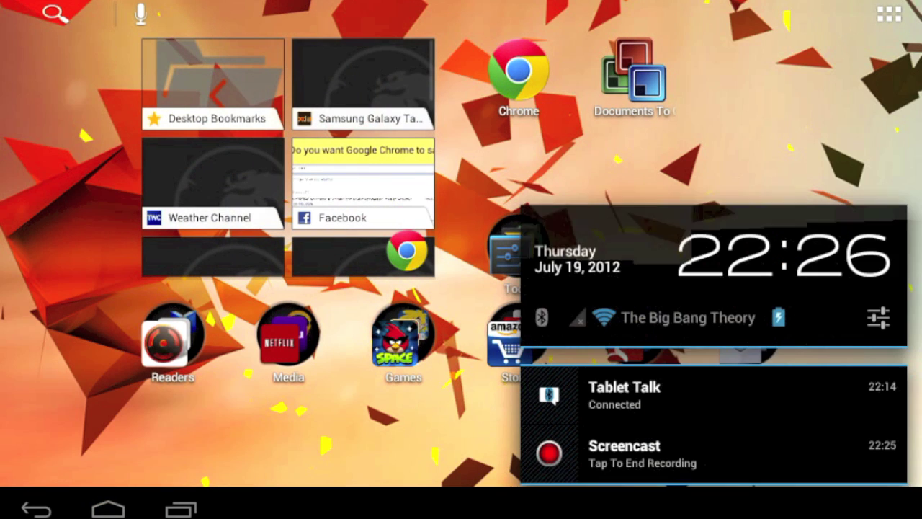
pyautogui.click(623, 395)
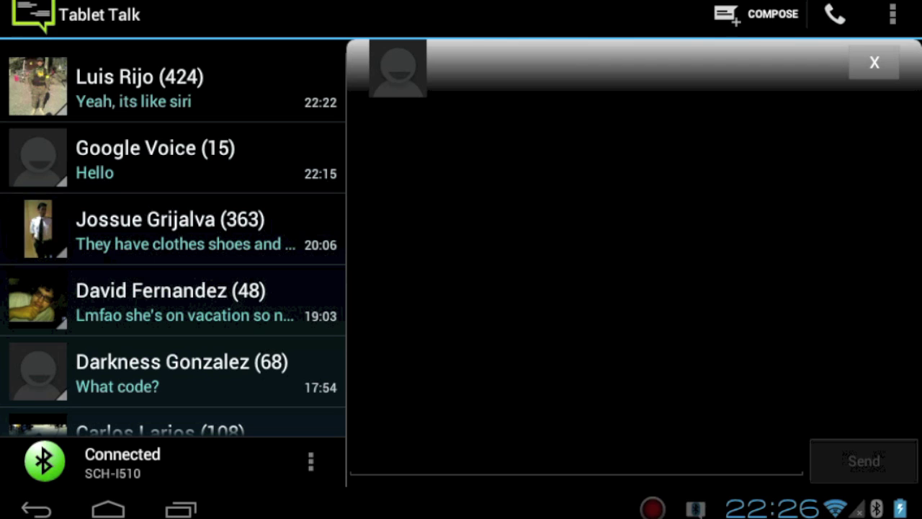
pyautogui.scroll(-3, 243, 107)
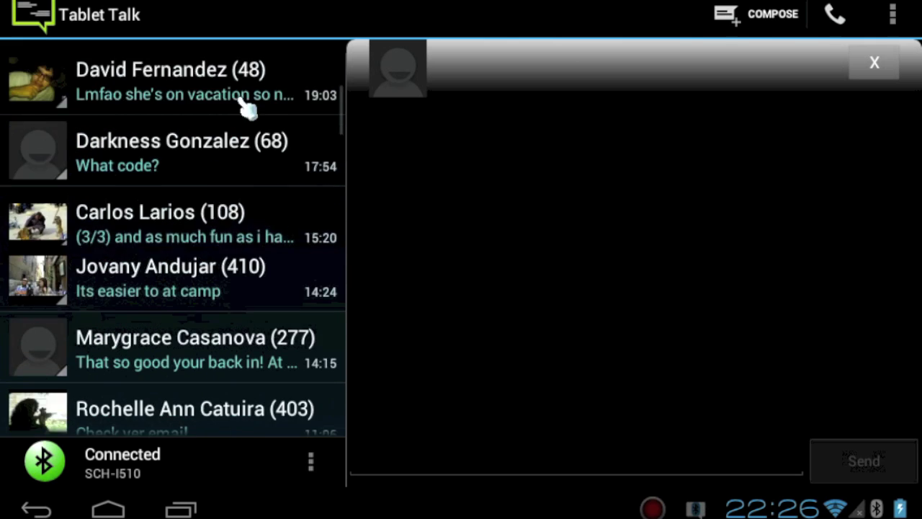
pyautogui.scroll(3, 243, 108)
pyautogui.scroll(-4, 282, 94)
pyautogui.scroll(4, 282, 94)
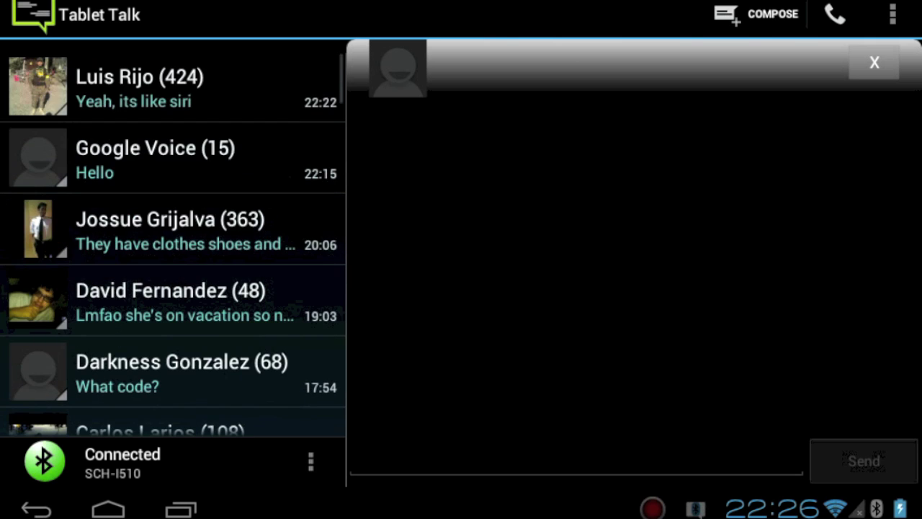
pyautogui.scroll(-10, 282, 343)
pyautogui.scroll(-15, 173, 244)
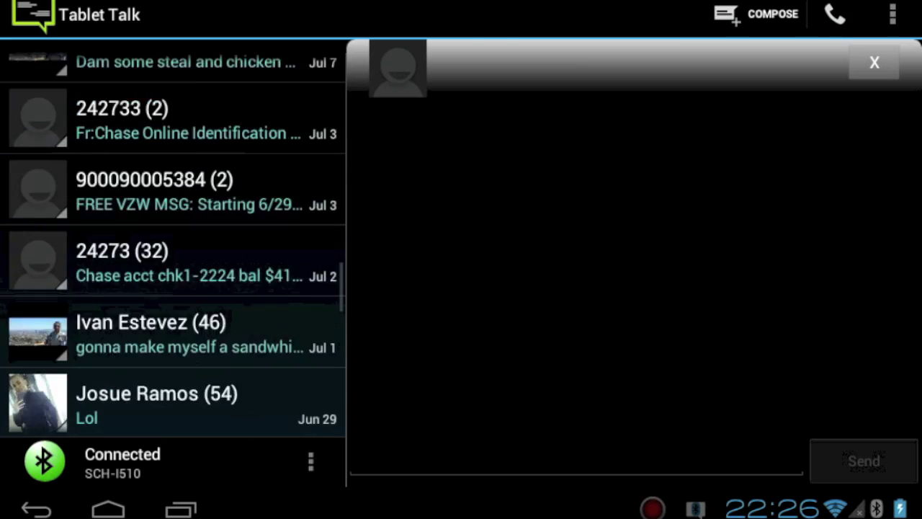
pyautogui.scroll(20, 173, 245)
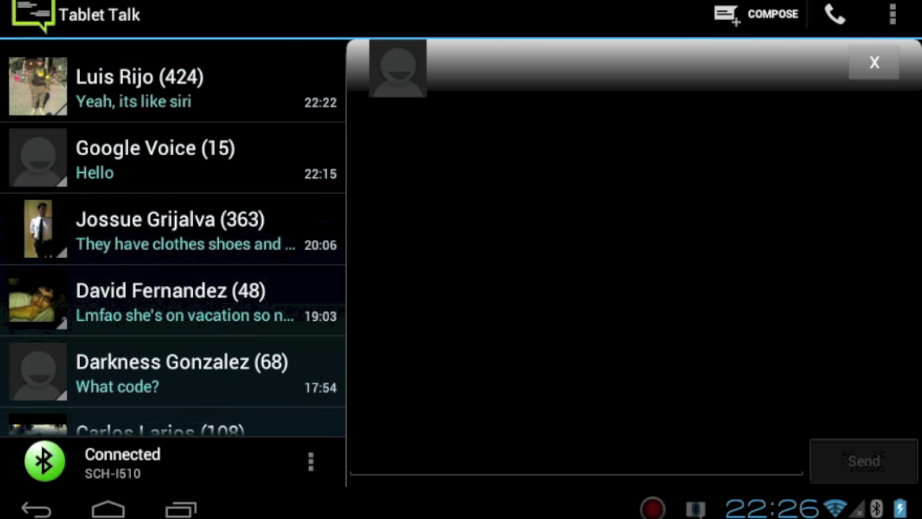
pyautogui.scroll(2, 264, 120)
# Open the Google Voice thread and its reply field, then go home and launch Chrome
pyautogui.click(173, 157)
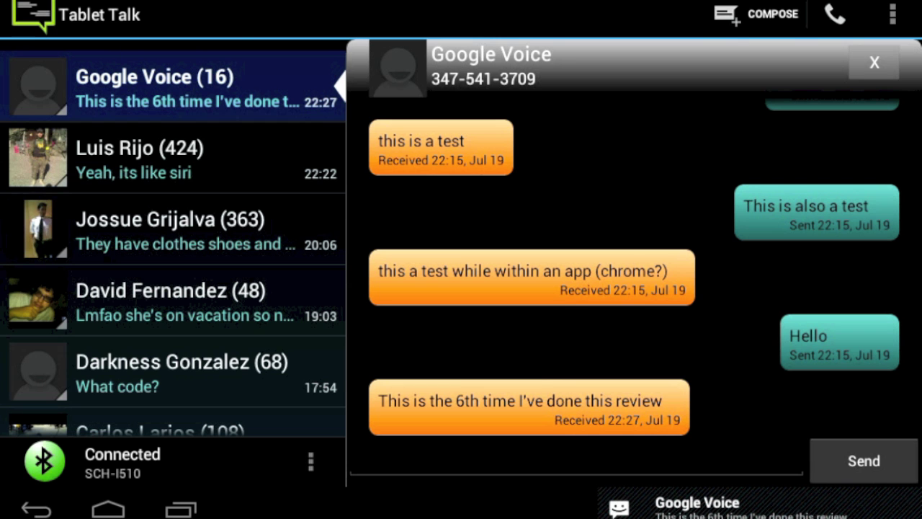
pyautogui.click(576, 461)
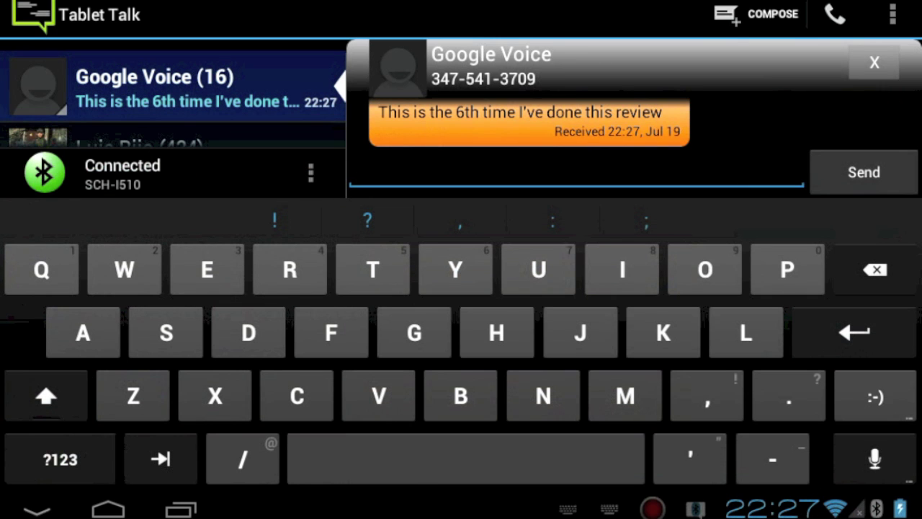
pyautogui.click(36, 510)
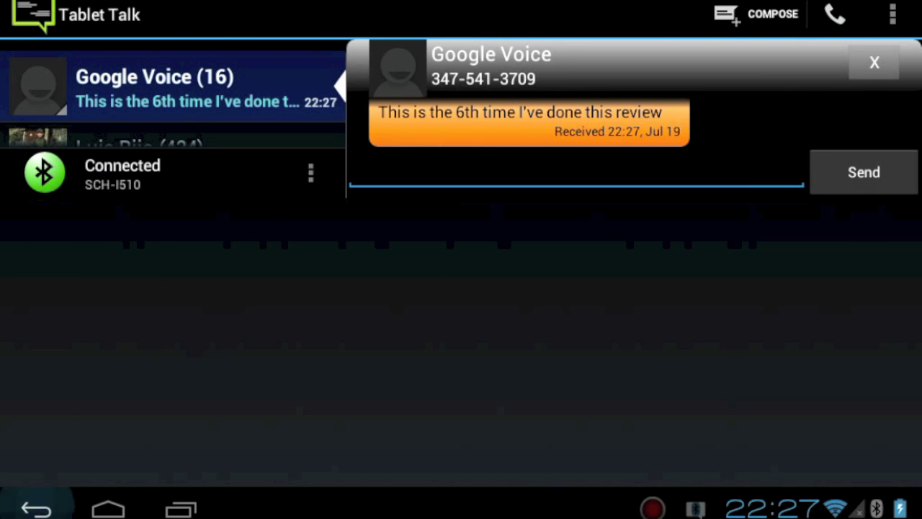
pyautogui.click(108, 511)
pyautogui.click(519, 72)
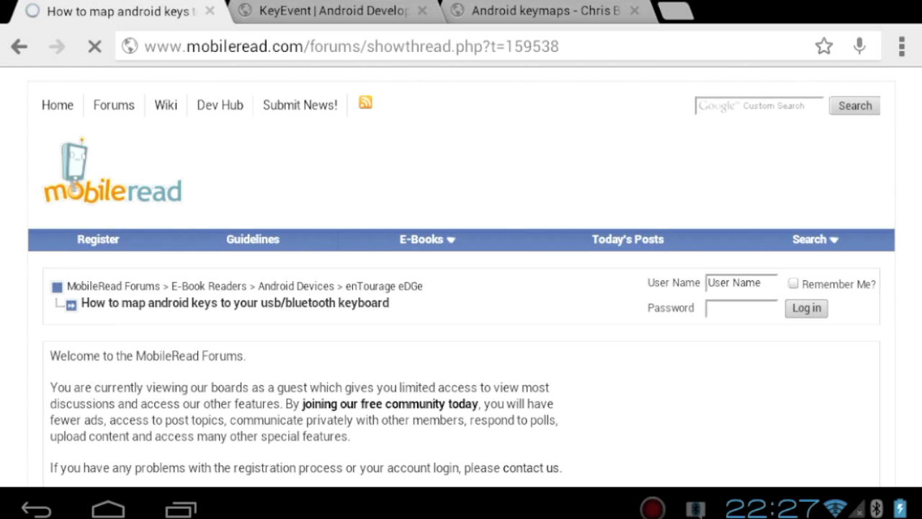
# Scroll the MobileRead thread on mapping Android keys to its first post
pyautogui.scroll(-5, 461, 274)
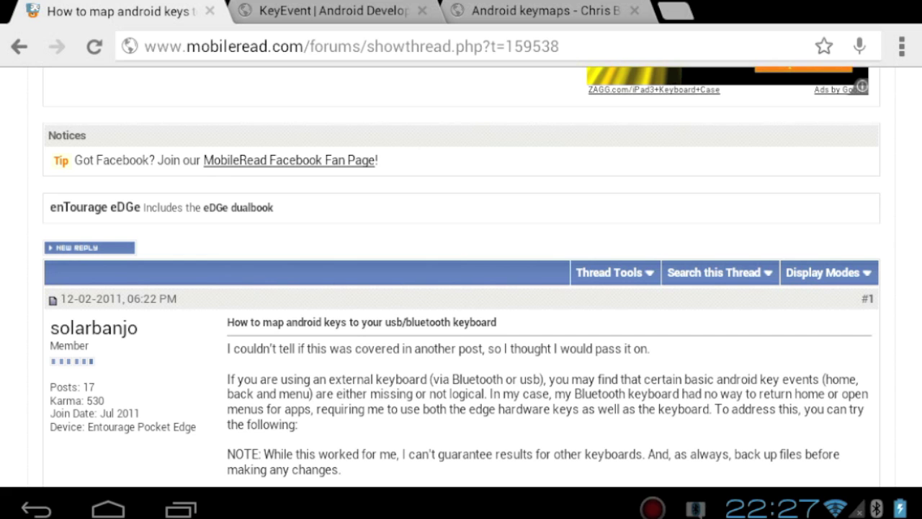
pyautogui.scroll(-3, 593, 247)
pyautogui.scroll(2, 611, 238)
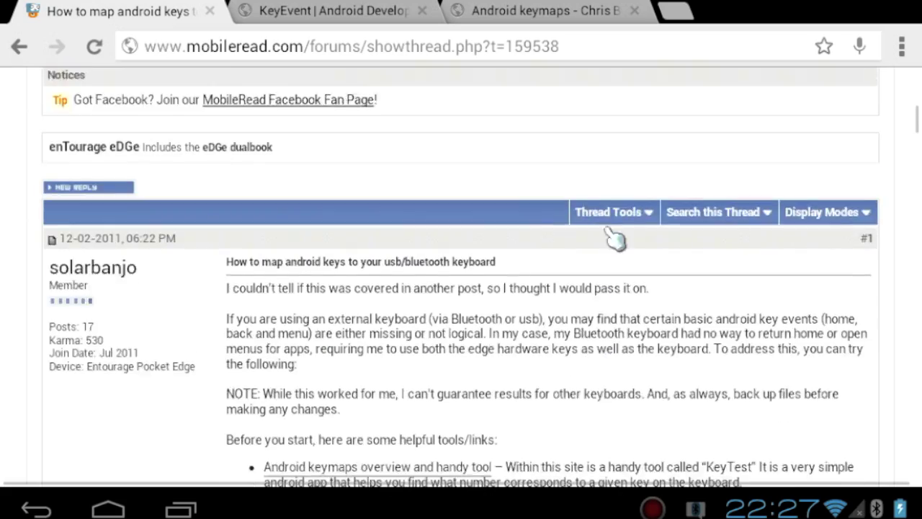
pyautogui.scroll(-3, 616, 240)
pyautogui.scroll(4, 654, 371)
pyautogui.scroll(-3, 789, 343)
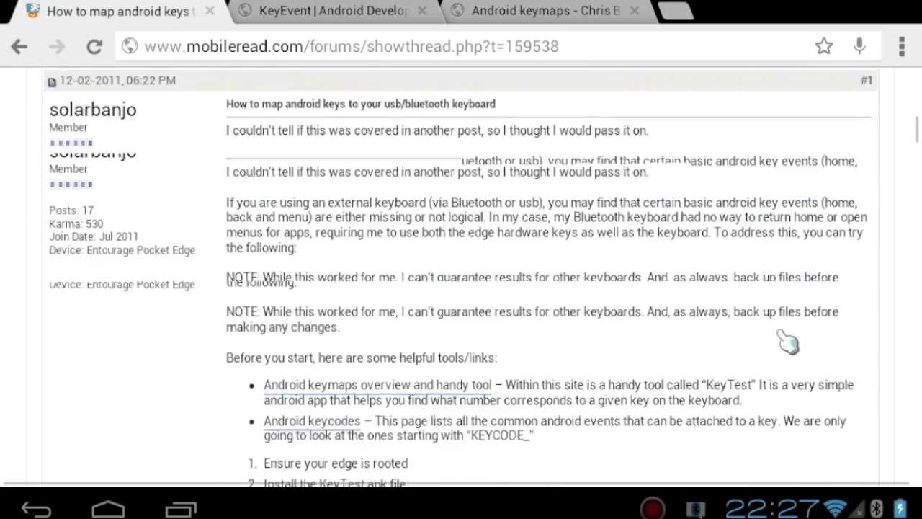
pyautogui.scroll(3, 789, 342)
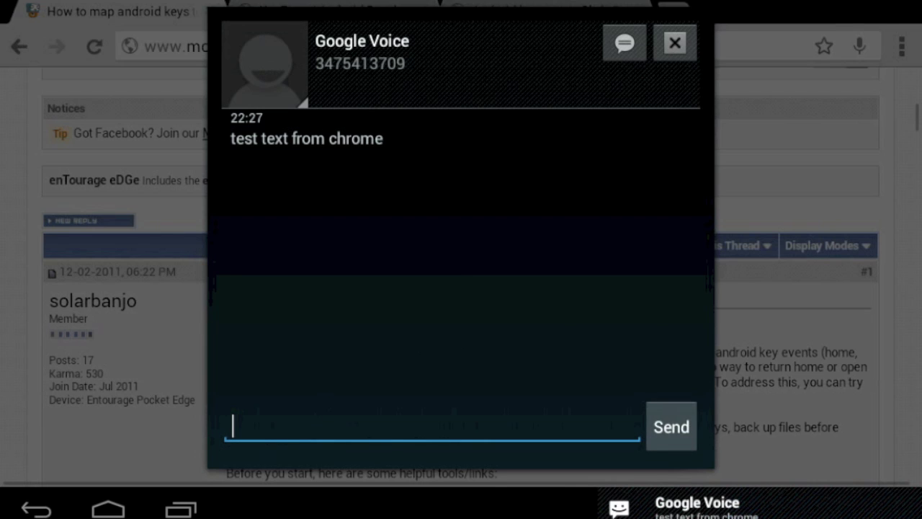
# Replace the stray 'v' with 'Text recievd' in the quick-reply window and send it
pyautogui.click(433, 428)
pyautogui.click(379, 395)
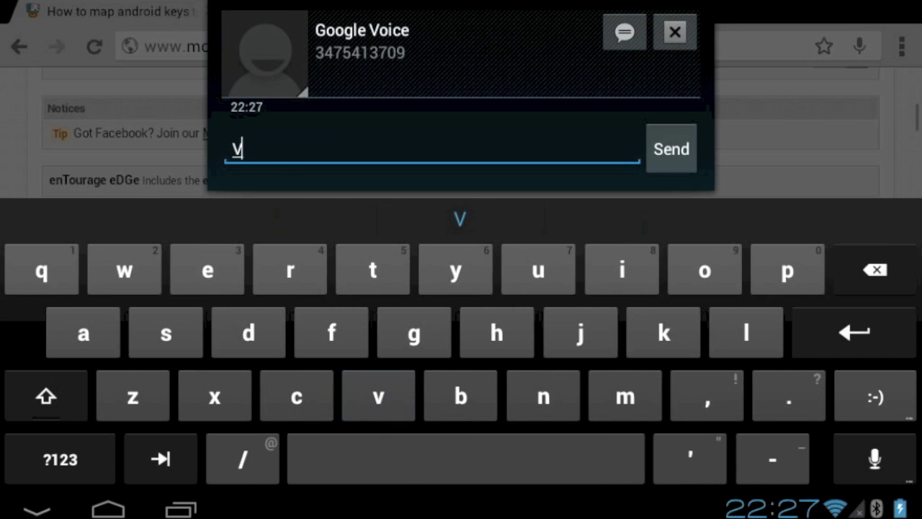
pyautogui.press('BackSpace')
pyautogui.write('Text recievd')
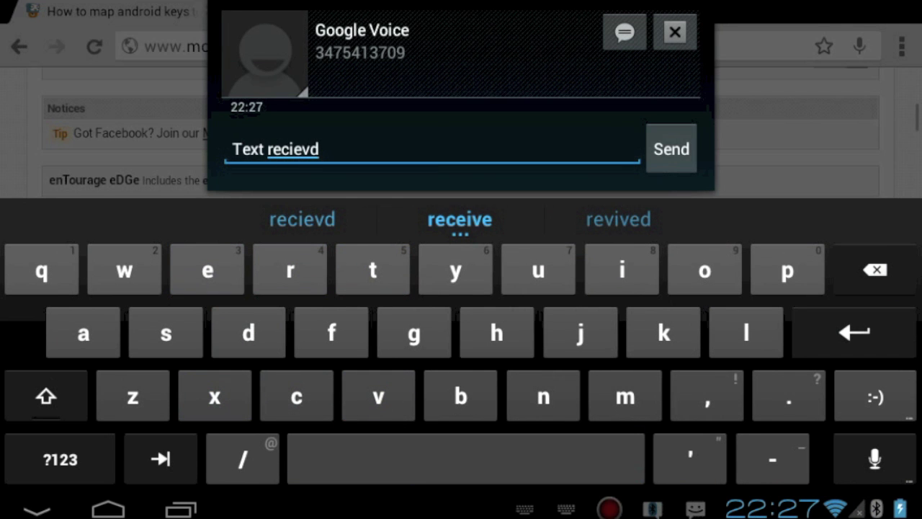
pyautogui.click(671, 149)
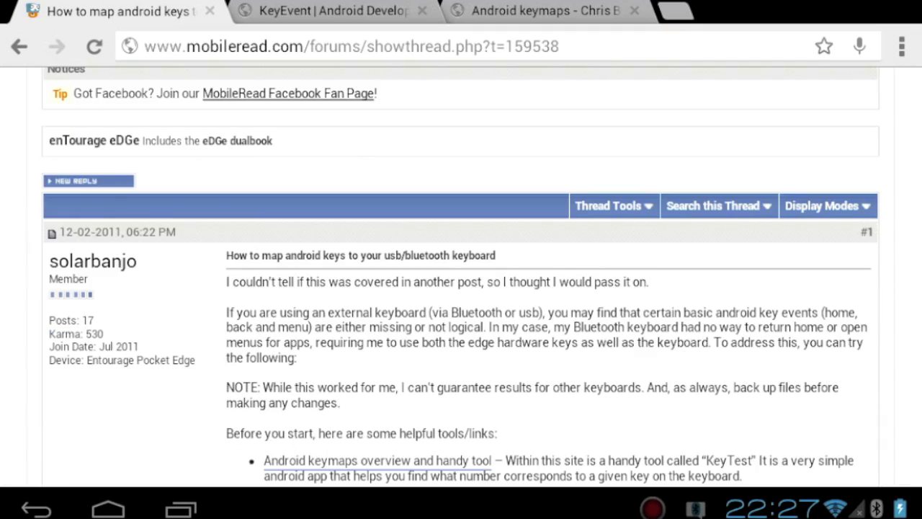
# Scroll through the MobileRead post down to the second post thanking the author
pyautogui.scroll(-10, 597, 288)
pyautogui.scroll(10, 597, 288)
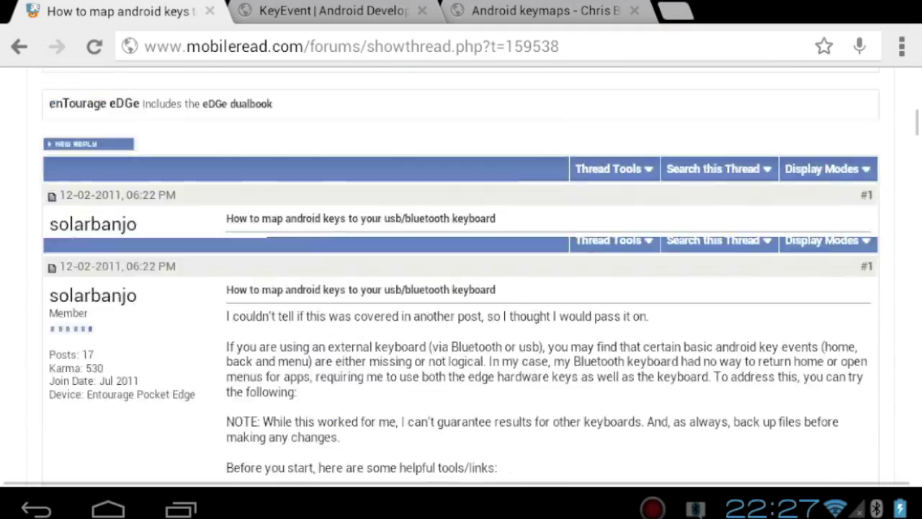
pyautogui.scroll(10, 555, 340)
pyautogui.scroll(-10, 556, 339)
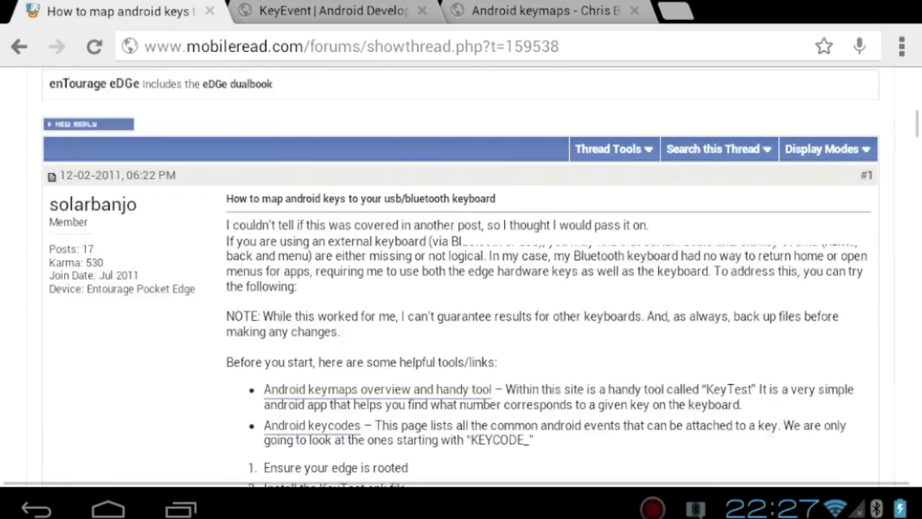
pyautogui.scroll(-10, 461, 288)
pyautogui.scroll(-10, 461, 289)
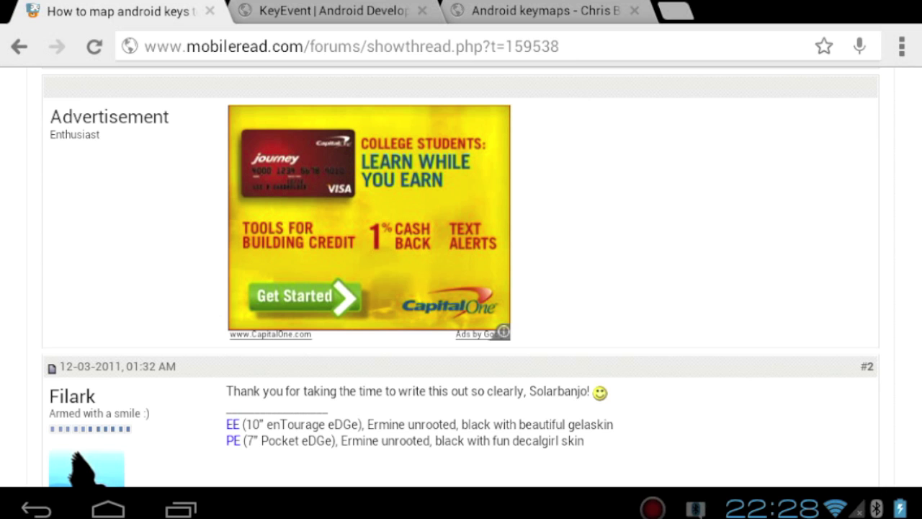
# Reopen Tablet Talk from its notification and show the overflow menu
pyautogui.click(108, 508)
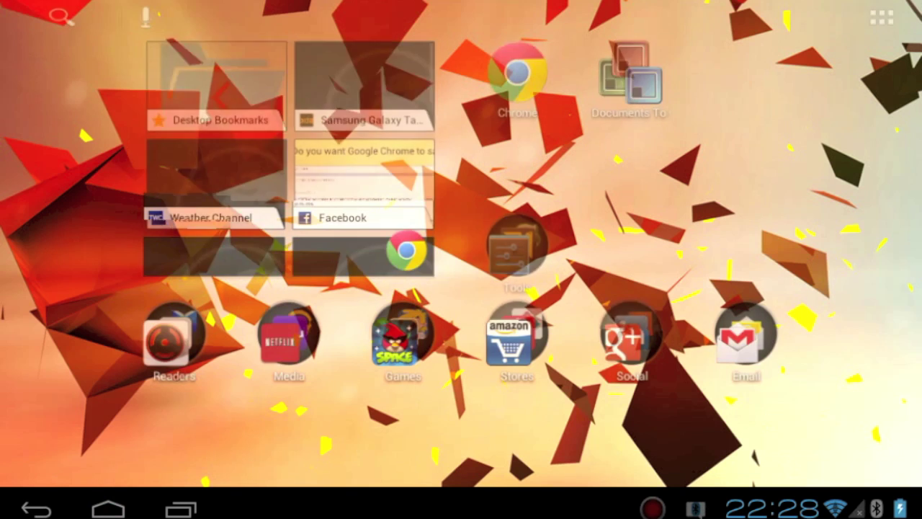
pyautogui.click(629, 392)
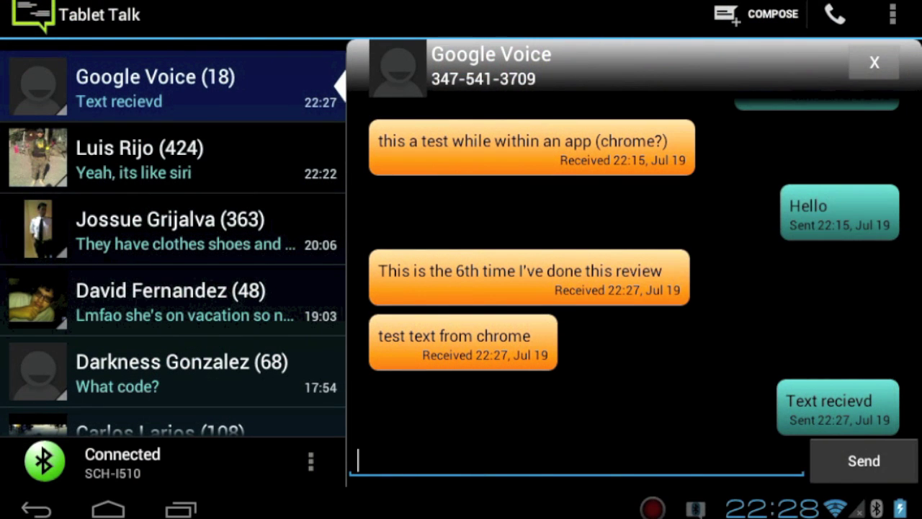
pyautogui.click(892, 15)
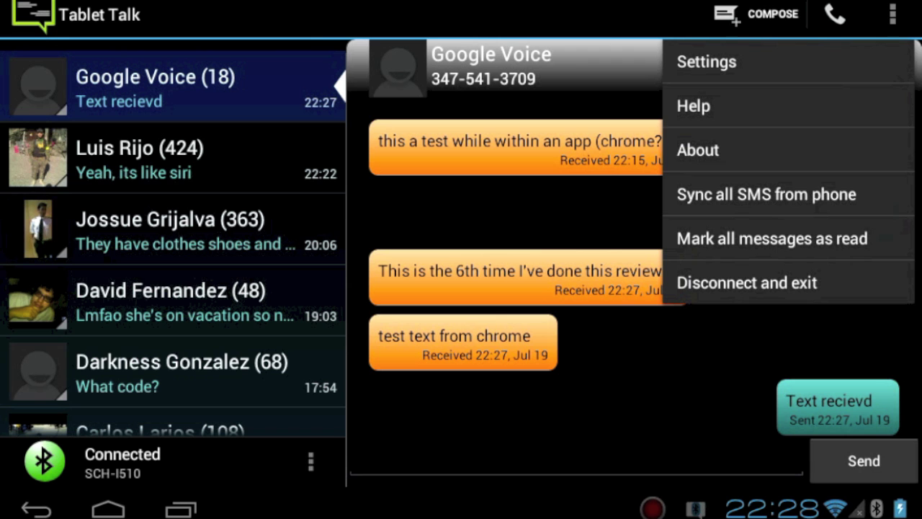
# Open Tablet Talk Settings and scroll through the Connection options
pyautogui.click(707, 62)
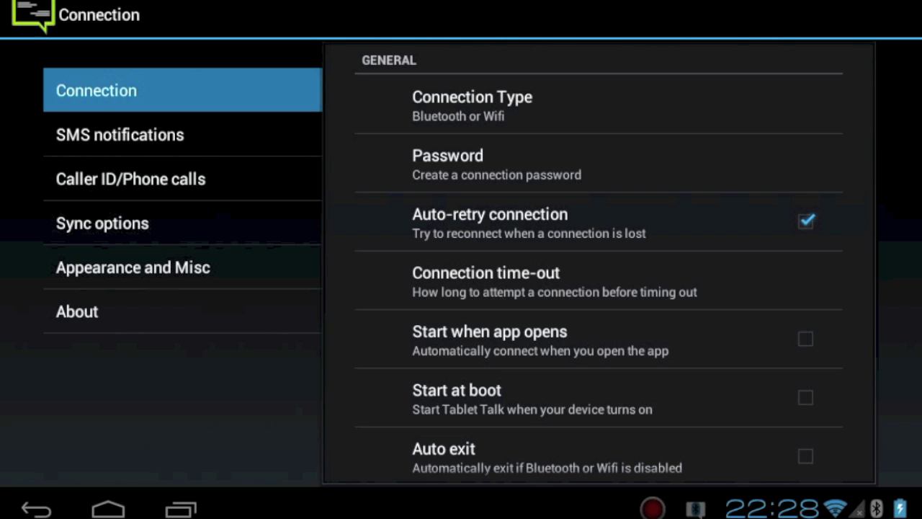
pyautogui.scroll(-10, 597, 165)
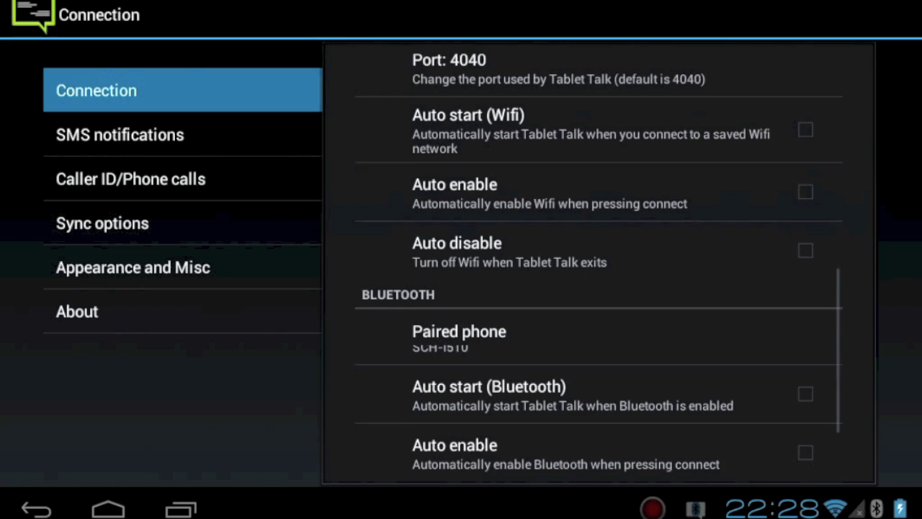
pyautogui.scroll(-3, 593, 149)
pyautogui.scroll(10, 593, 149)
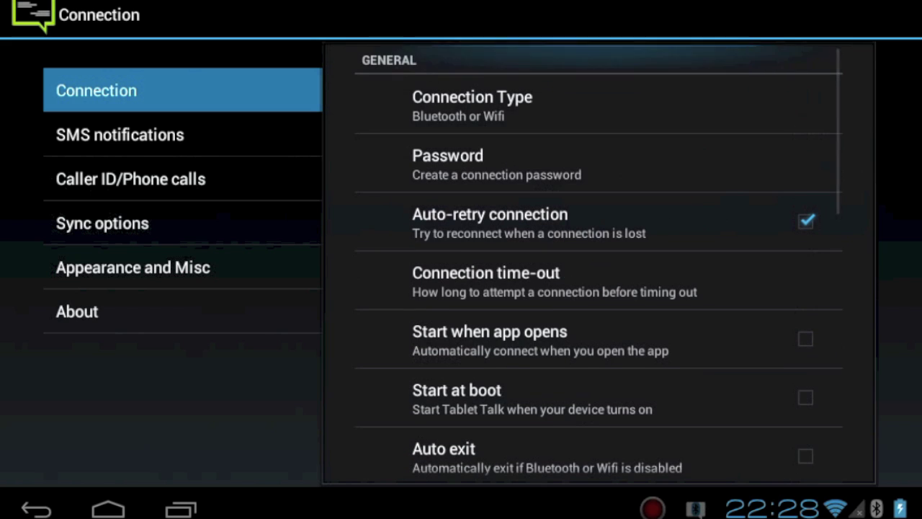
# Browse the SMS notifications and Appearance and Misc settings, then return to the thread
pyautogui.click(120, 135)
pyautogui.scroll(-1, 665, 107)
pyautogui.scroll(1, 665, 108)
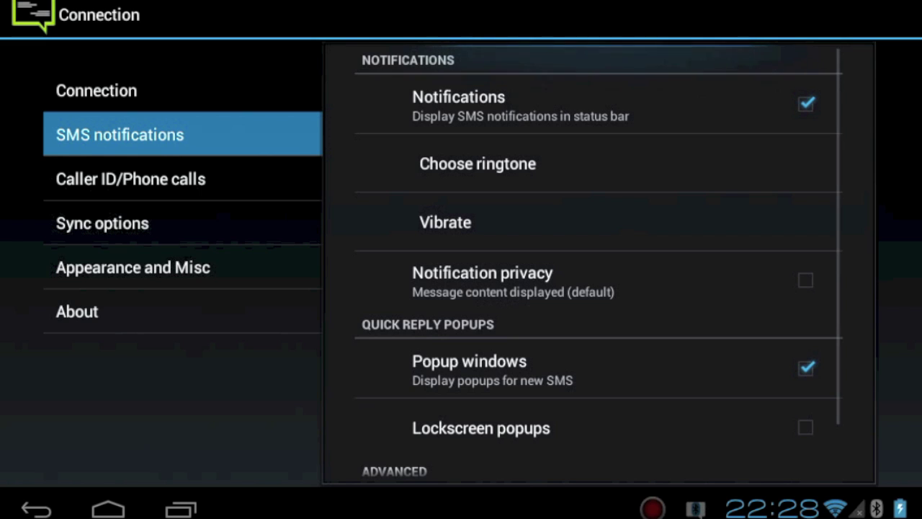
pyautogui.click(133, 268)
pyautogui.scroll(-5, 620, 113)
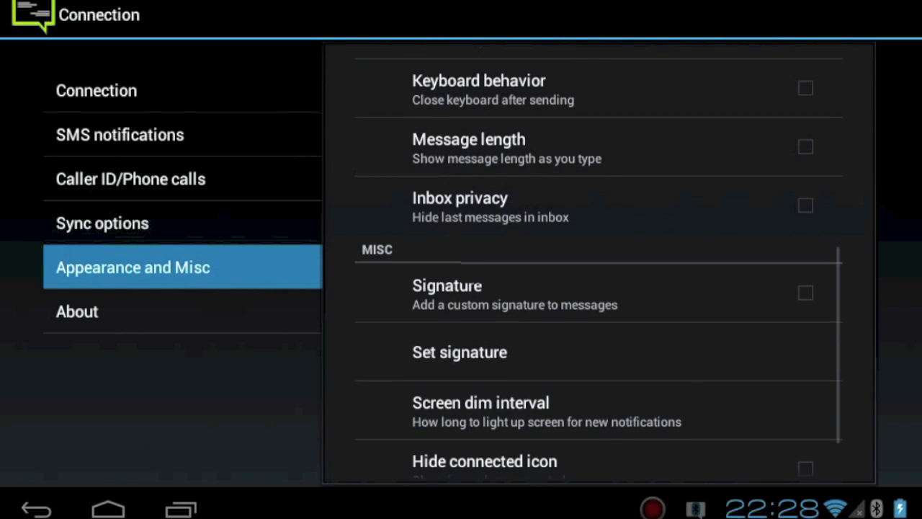
pyautogui.scroll(-2, 598, 260)
pyautogui.scroll(10, 598, 260)
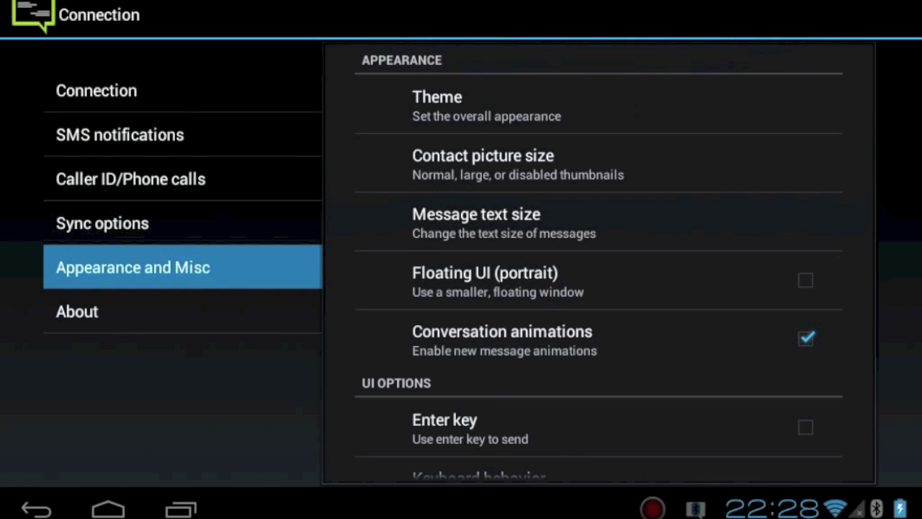
pyautogui.click(36, 509)
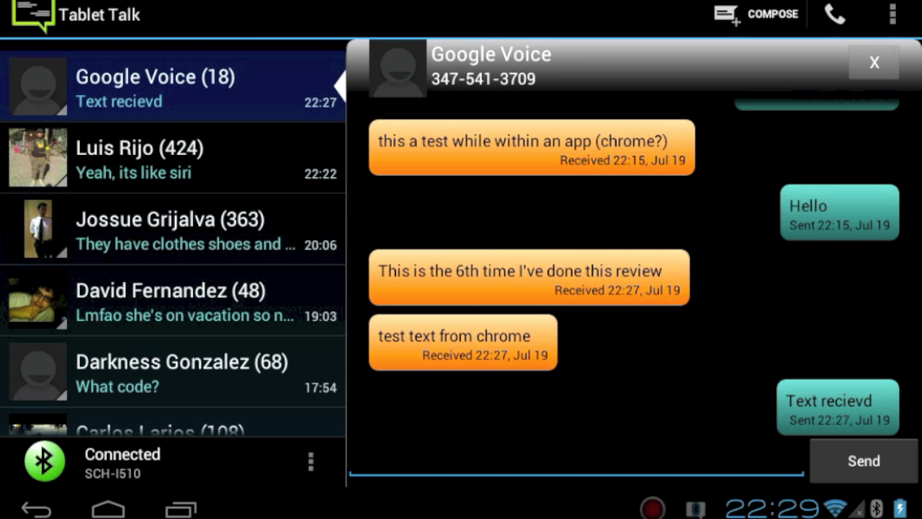
# Pull down the notification panel over the Google Voice thread showing 'Text recievd'
pyautogui.click(771, 508)
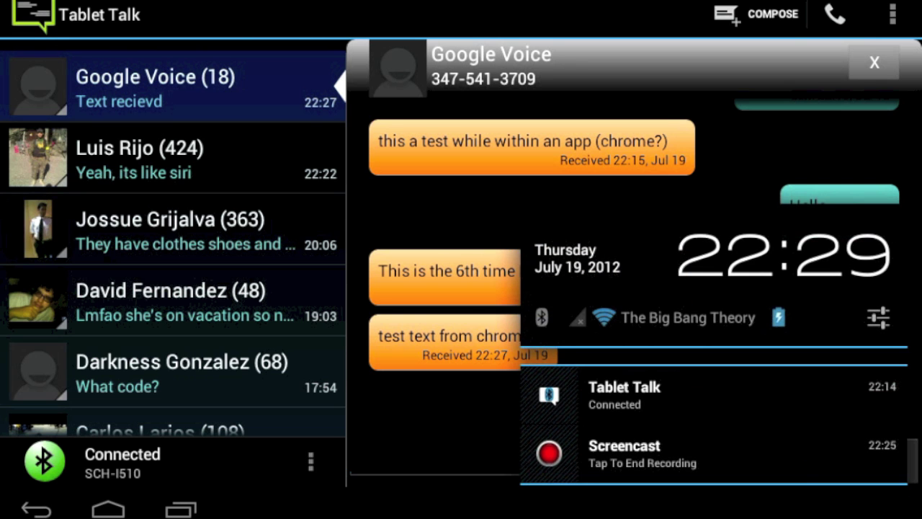